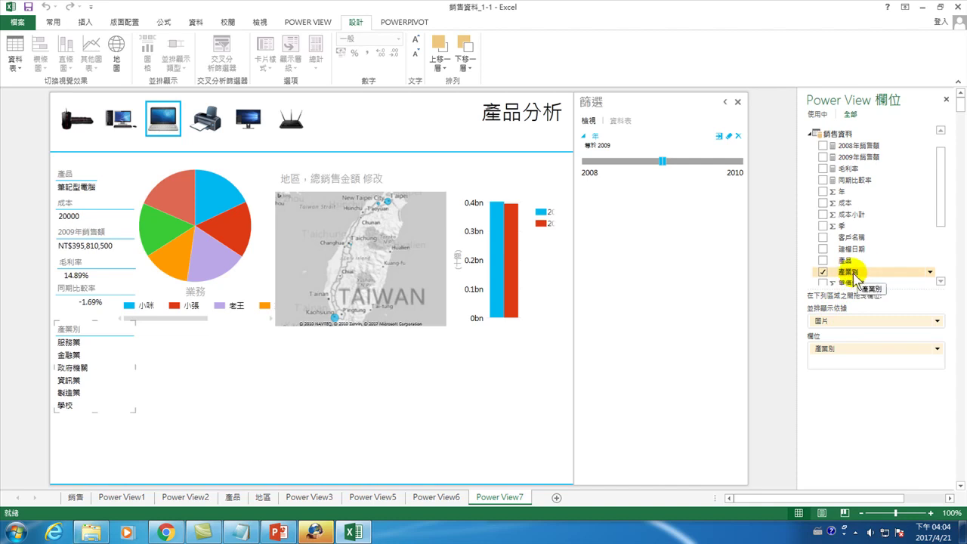
- Add an 產業別 industry table below the product figures, with the field list scrolled to 總銷售金額
left_click_drag(940, 216, 940, 264)
left_click(822, 276)
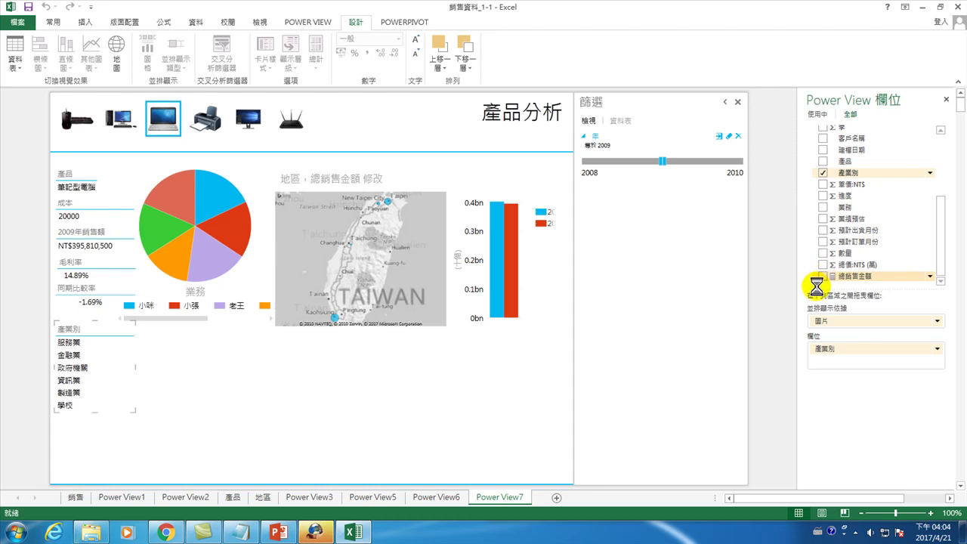
- Make the industry table a clustered bar chart of 總銷售金額, enlarged and moved under the pie chart
left_click(39, 56)
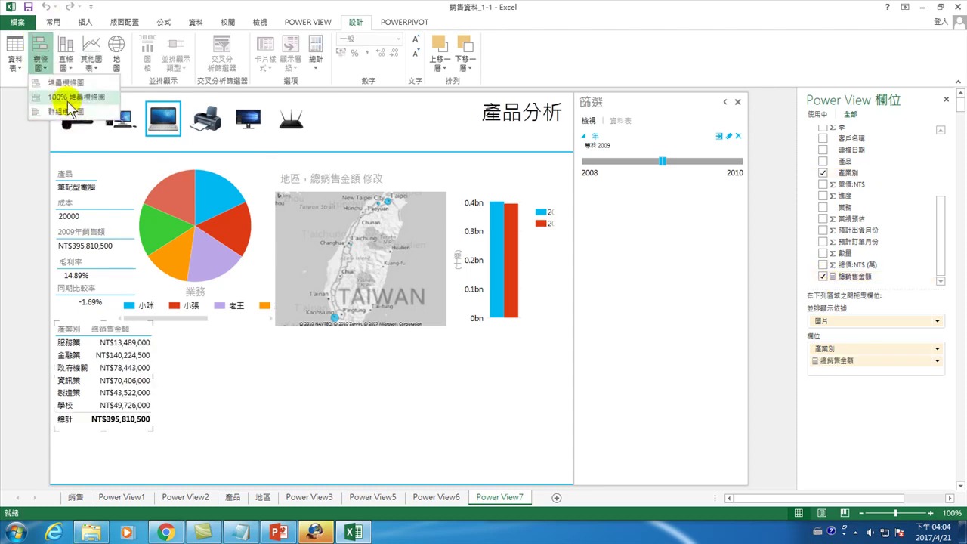
left_click(63, 111)
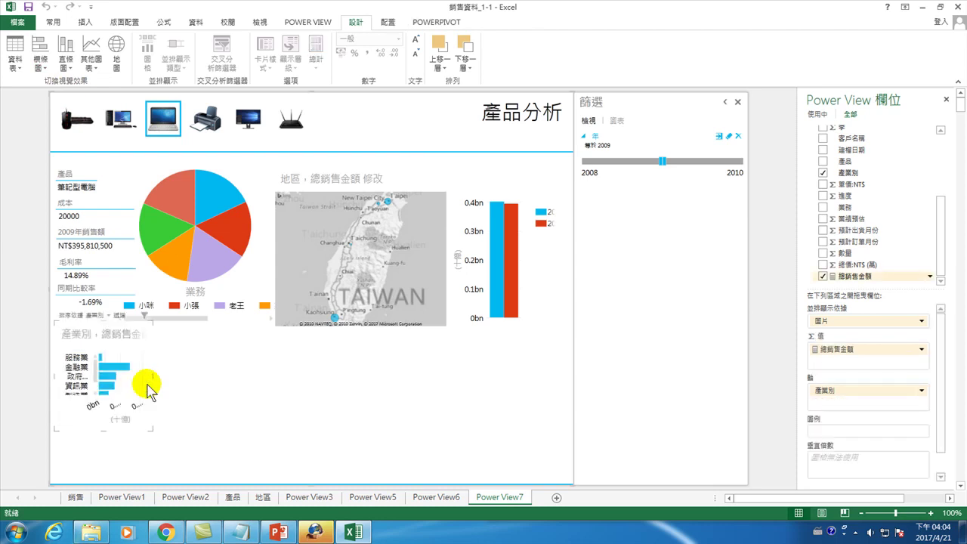
left_click_drag(152, 430, 207, 481)
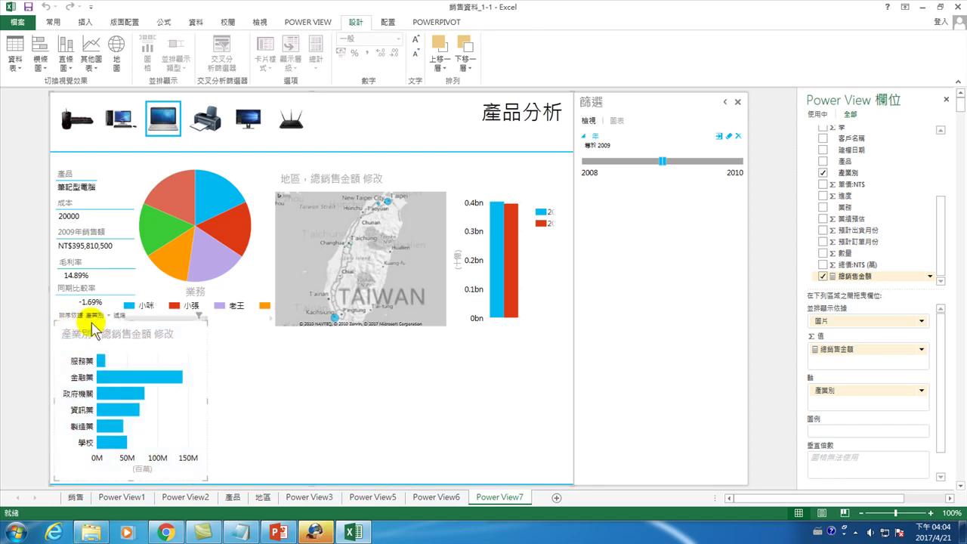
left_click_drag(85, 326, 164, 326)
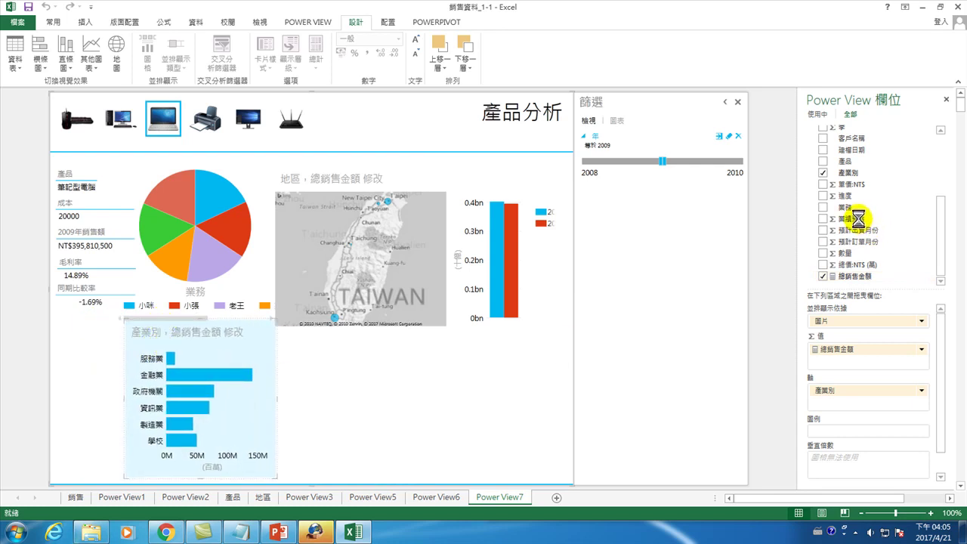
left_click(446, 389)
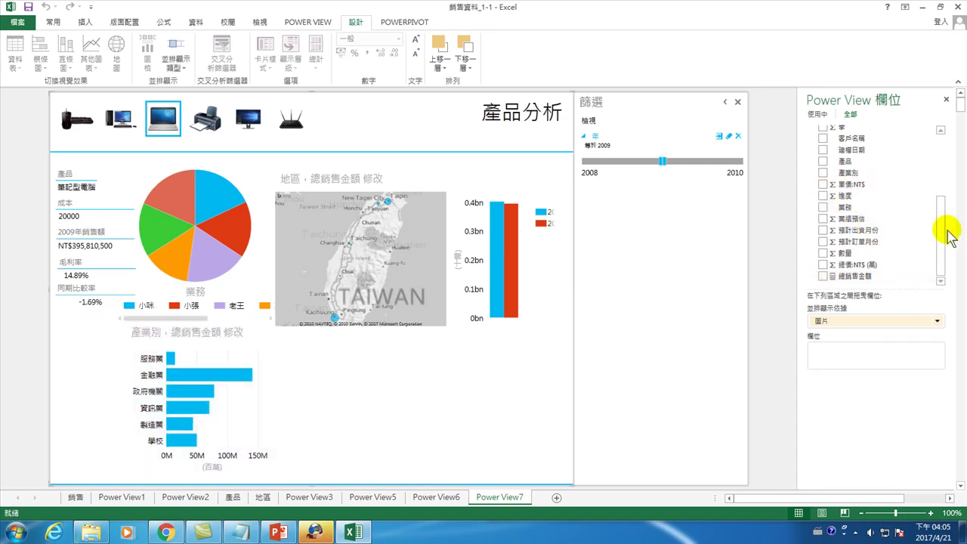
- Add a 成本小計 card showing 336860000, shrink it, and place it just below 同期比較率
left_click_drag(939, 219, 944, 184)
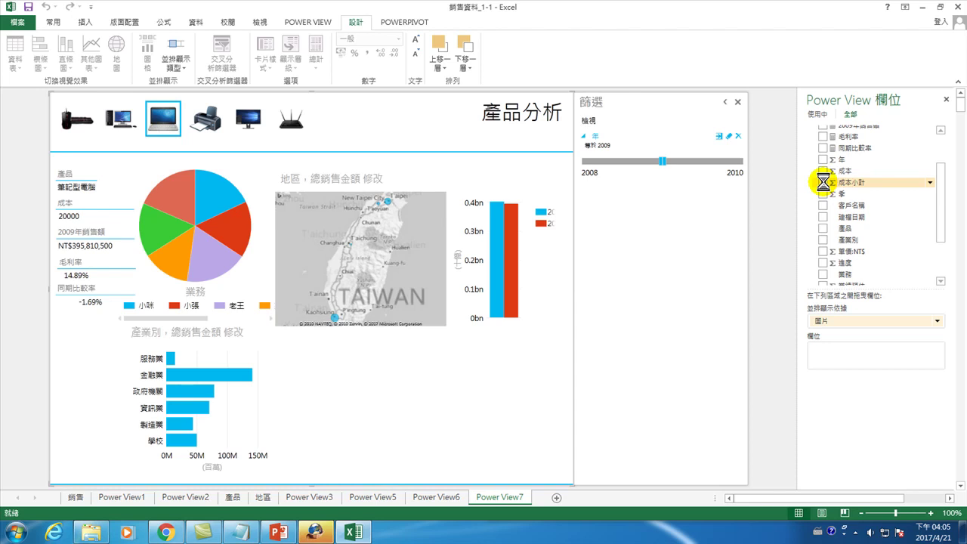
left_click(823, 183)
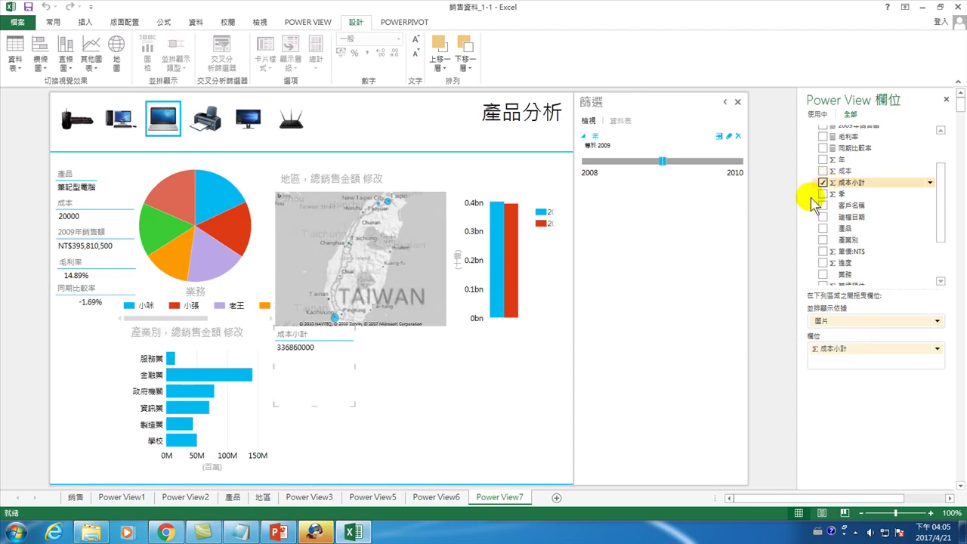
left_click_drag(314, 406, 314, 359)
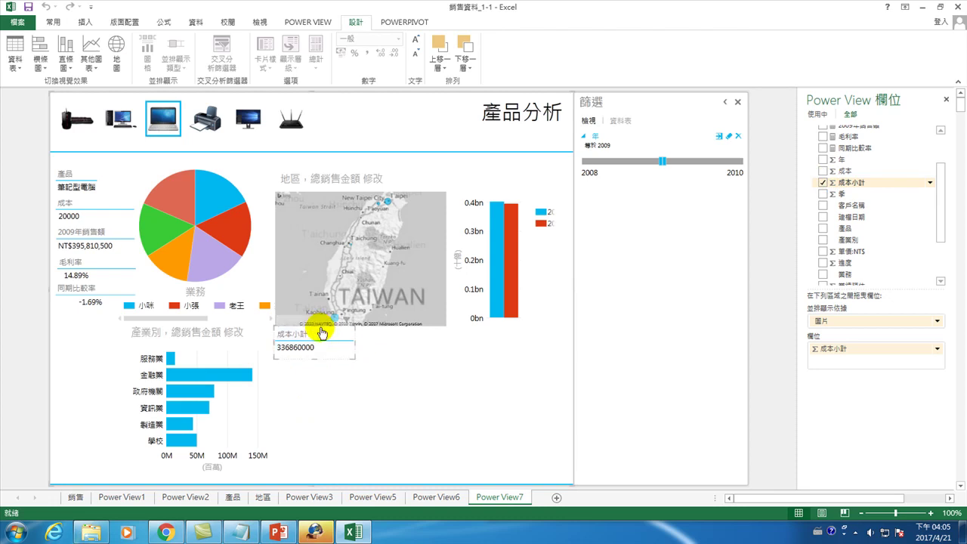
left_click_drag(322, 332, 77, 357)
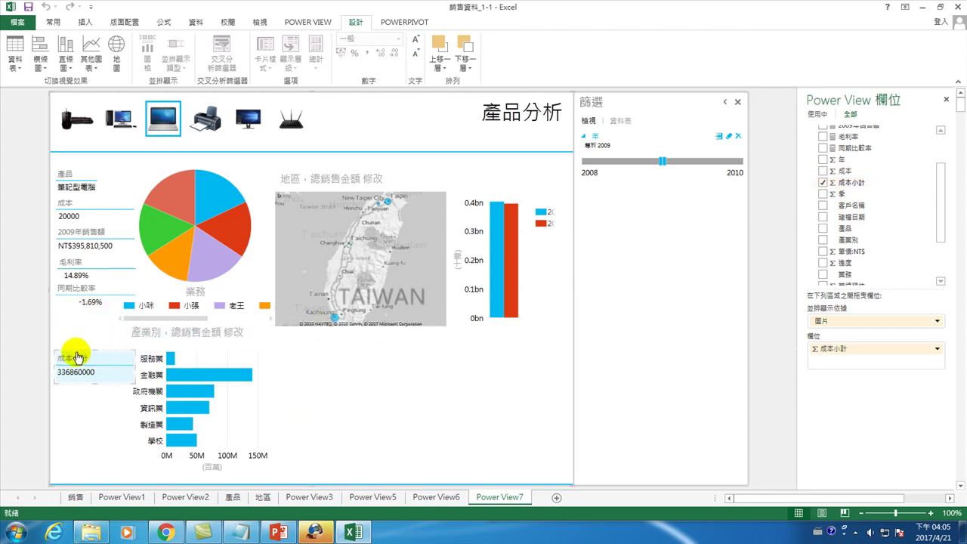
left_click(78, 234)
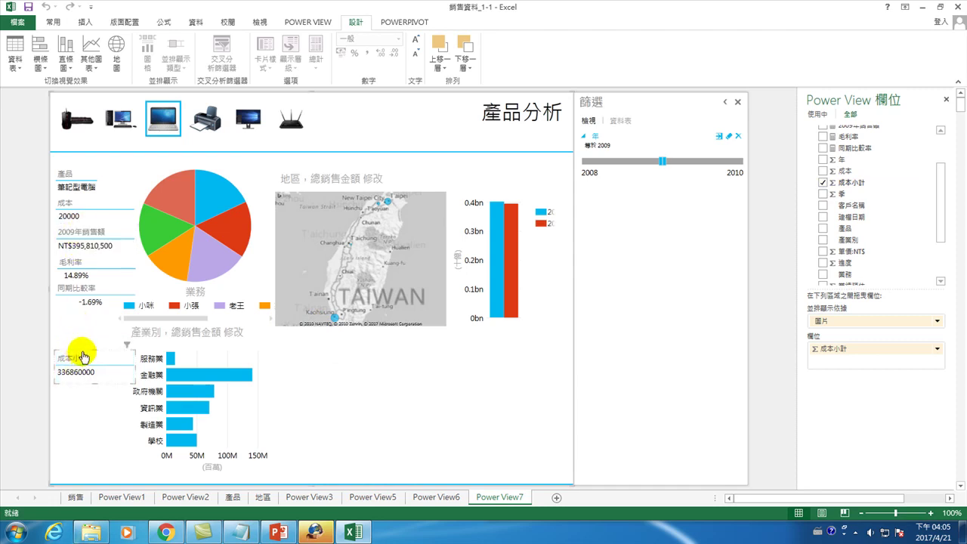
left_click_drag(83, 357, 82, 315)
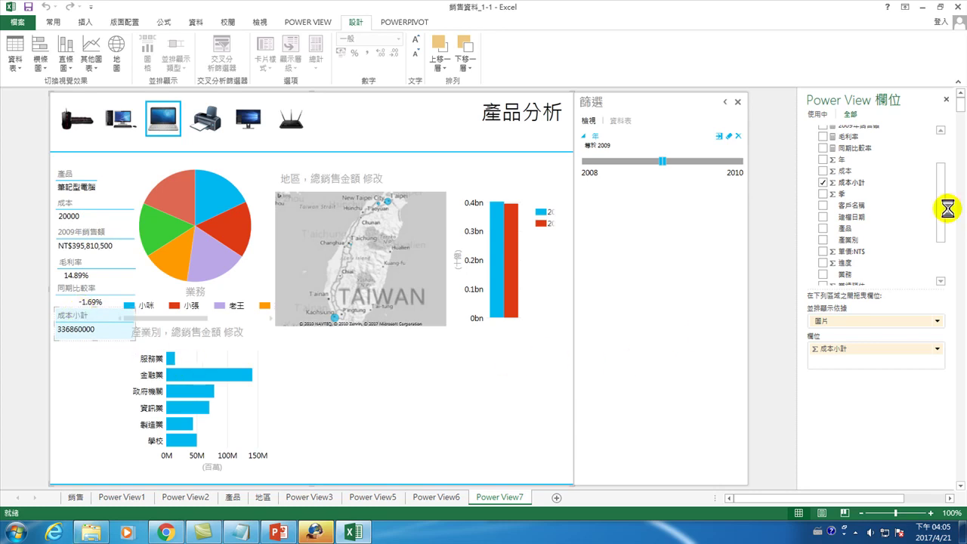
left_click_drag(942, 210, 943, 241)
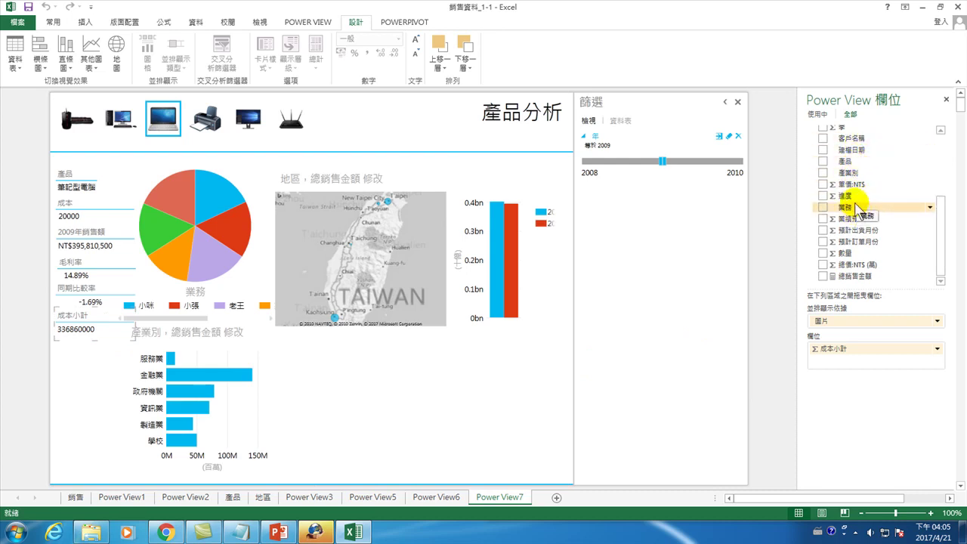
mouse_move(941, 248)
left_mouse_down()
mouse_move(944, 233)
mouse_move(947, 249)
left_mouse_up()
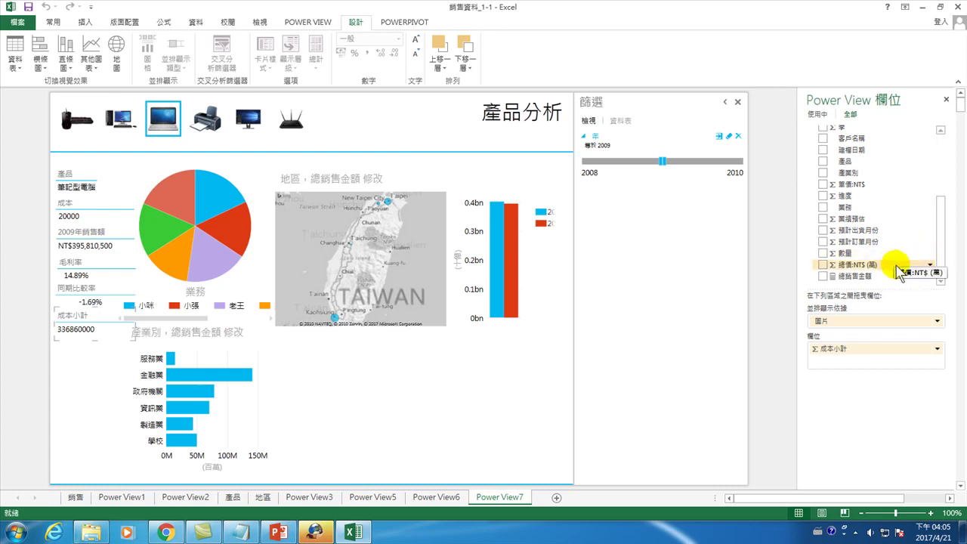
left_click_drag(943, 249, 953, 198)
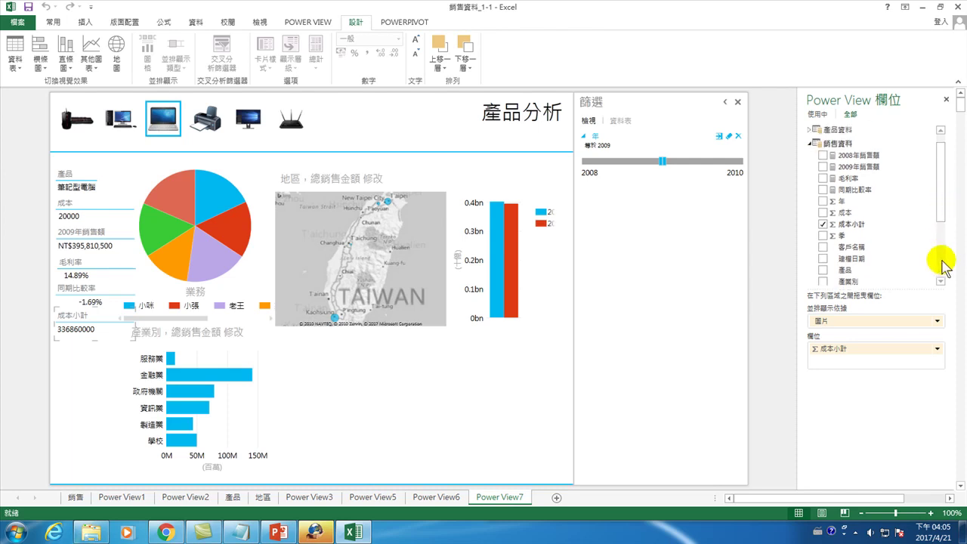
mouse_move(360, 258)
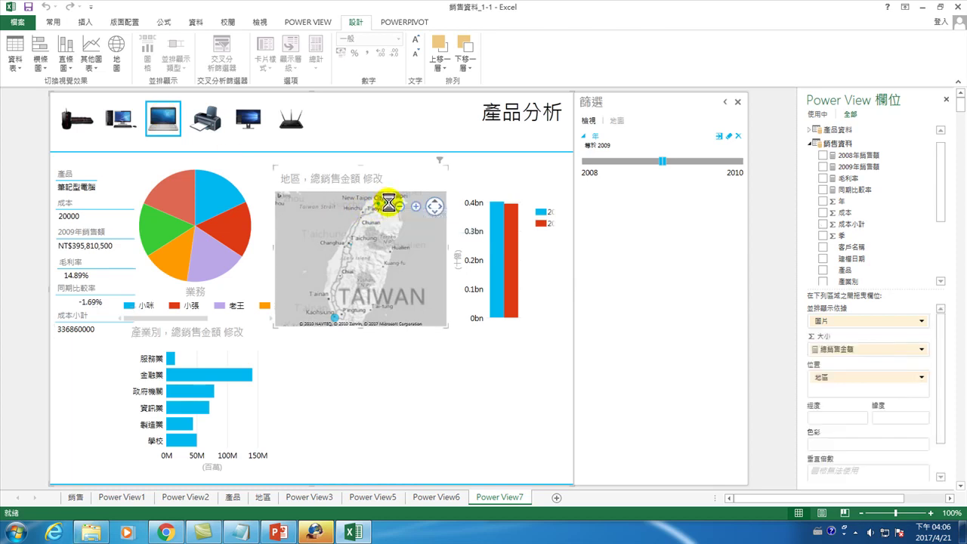
- Filter the report to Taipei via its map bubble, then try highlighting 金融業 and the red sales series
left_click(389, 203)
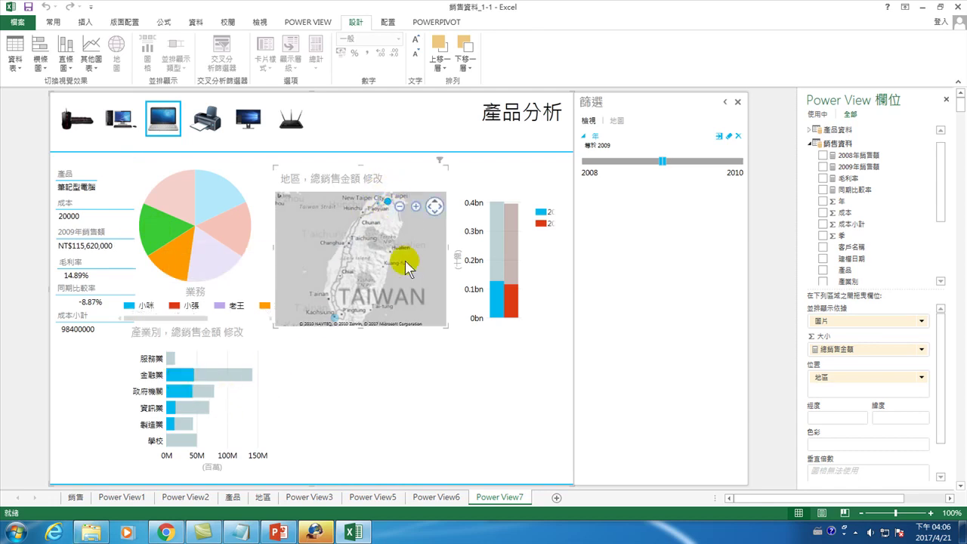
mouse_move(209, 374)
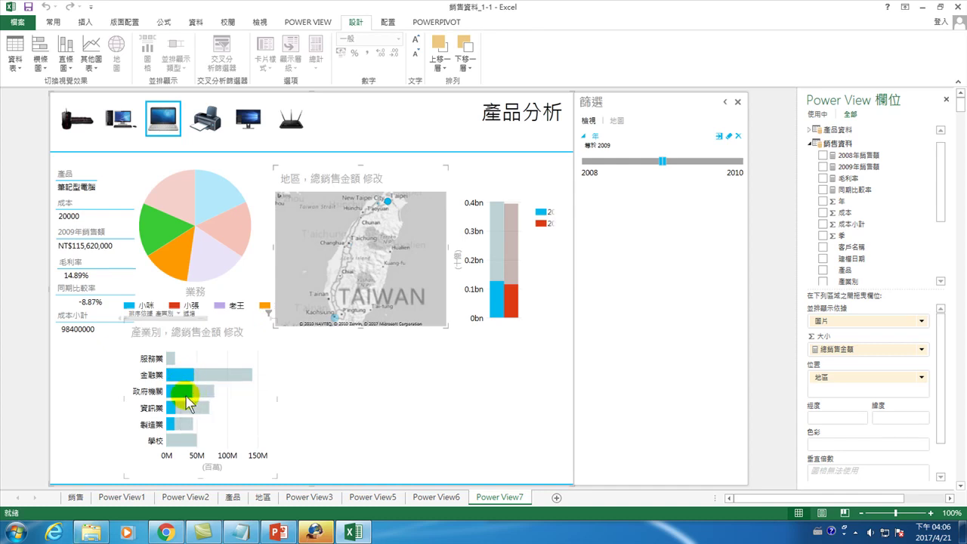
left_click(188, 386)
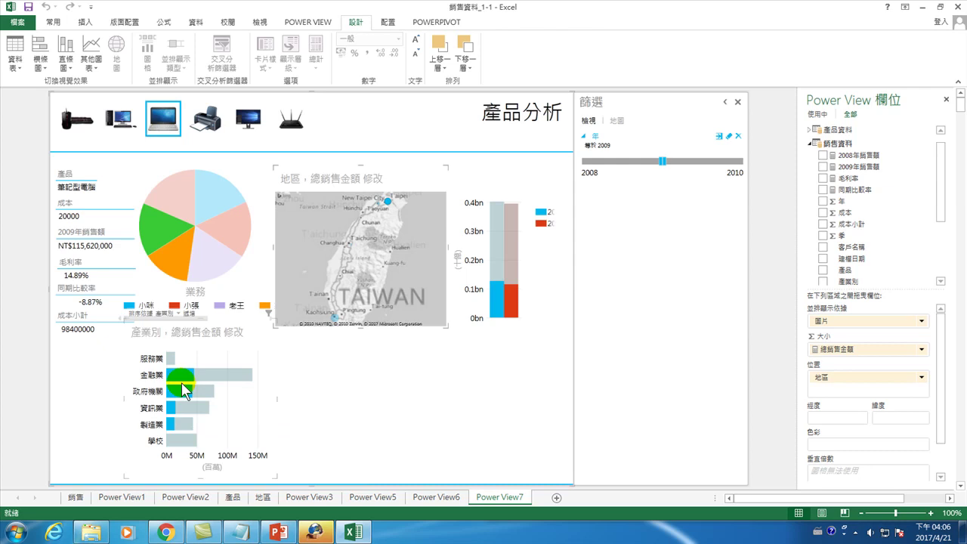
left_click(185, 387)
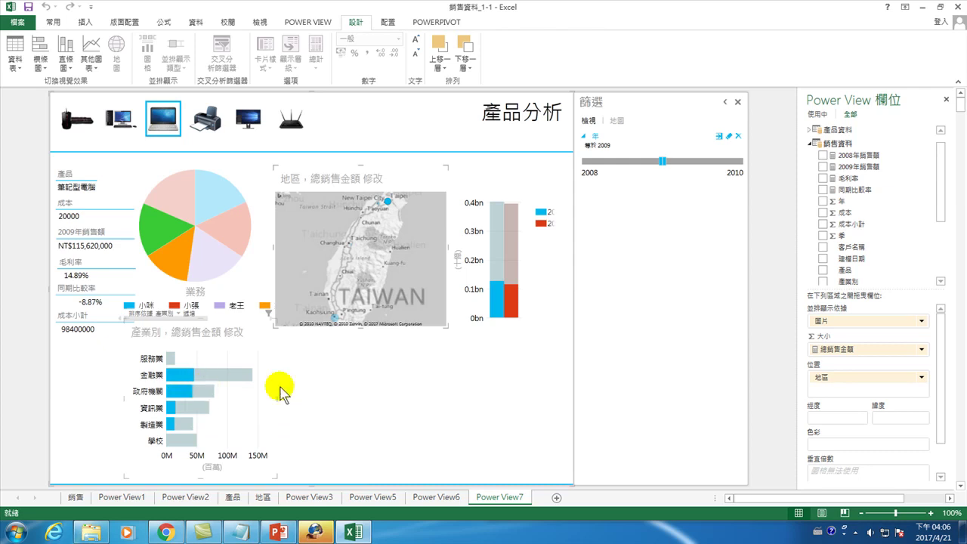
left_click(506, 285)
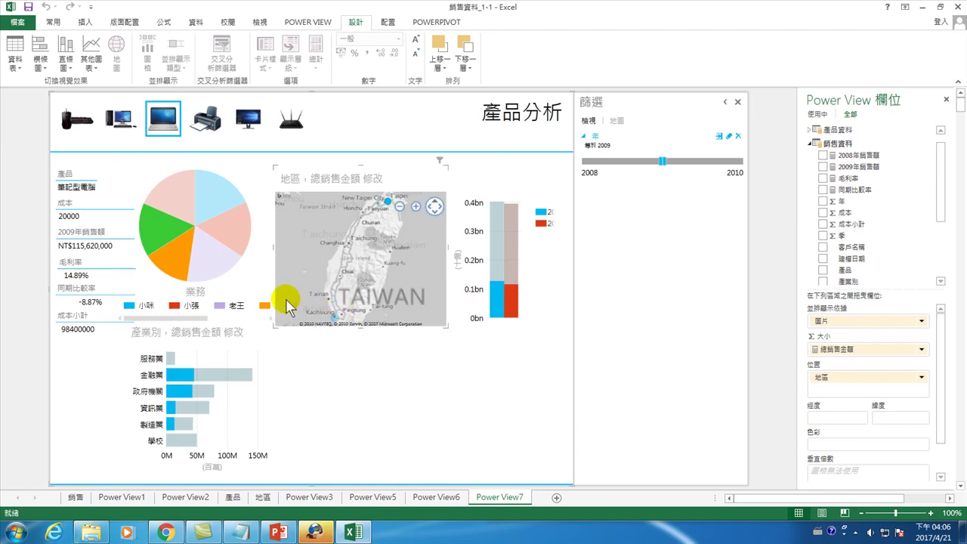
- Stretch the industry bar chart to the page's right edge so its axis reaches 140M
left_click(241, 410)
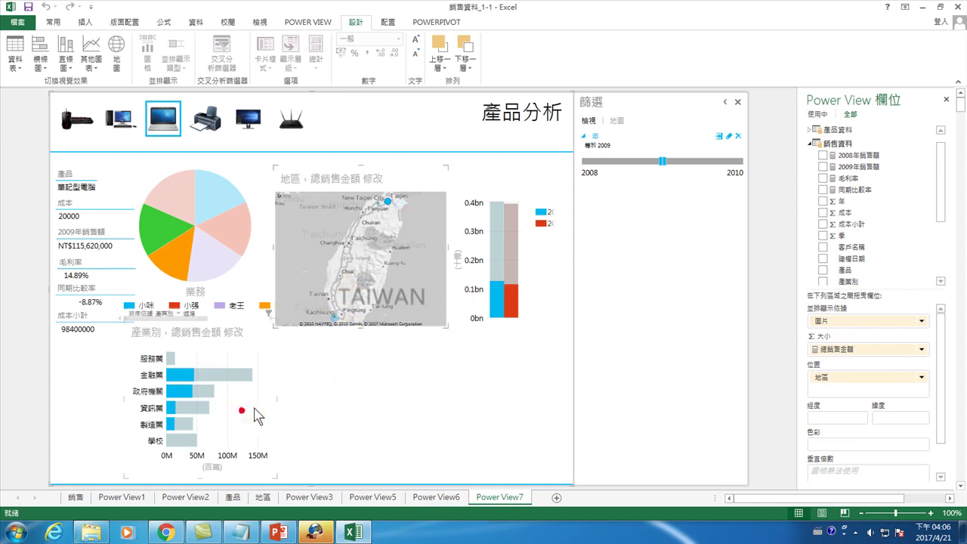
left_click_drag(277, 400, 566, 398)
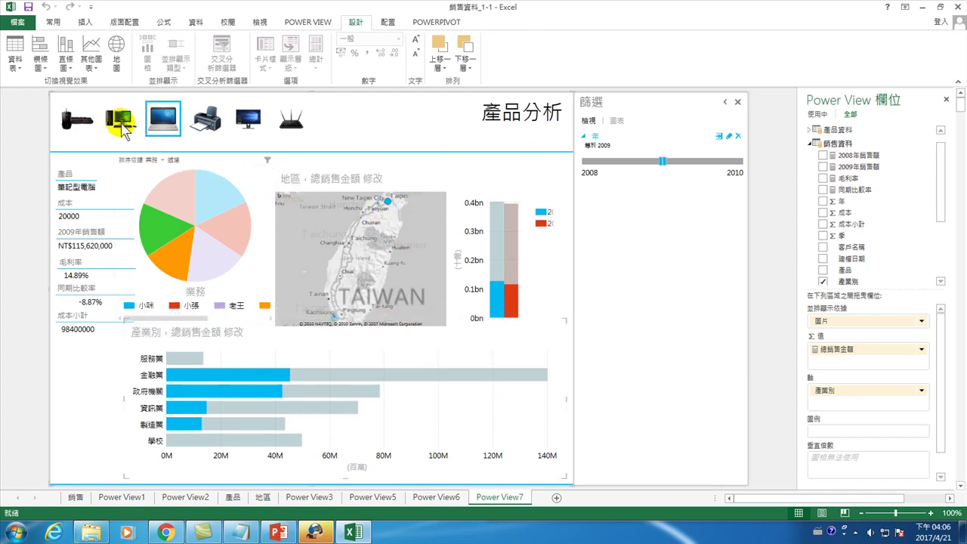
left_click(166, 125)
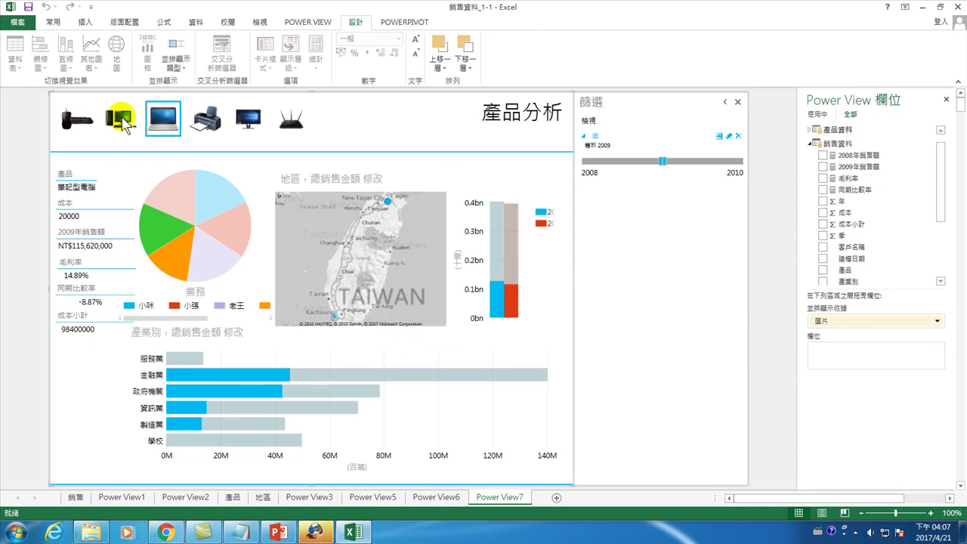
- Show the 桌上型電腦 product (成本 17000, 毛利率 5.56%) and highlight the 政府機關 industry
left_click(124, 124)
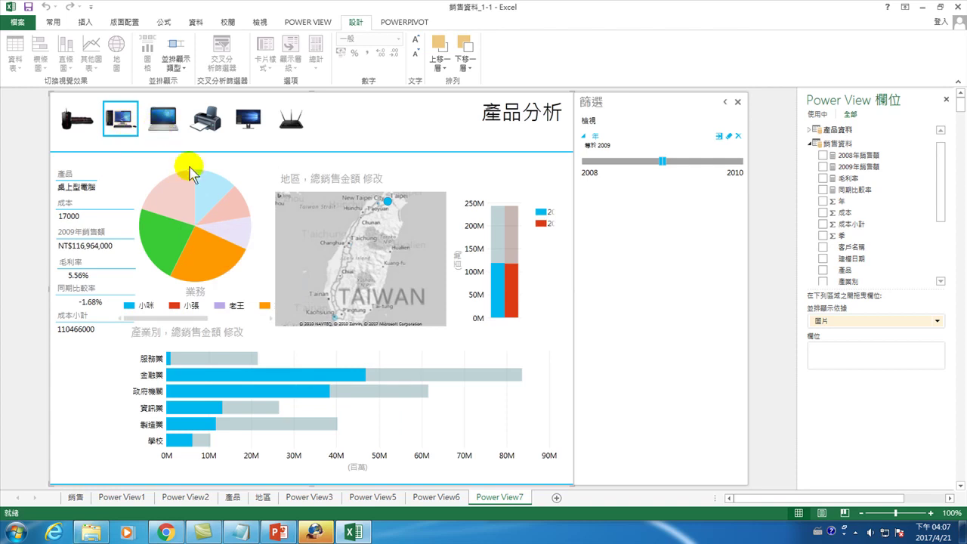
left_click(291, 390)
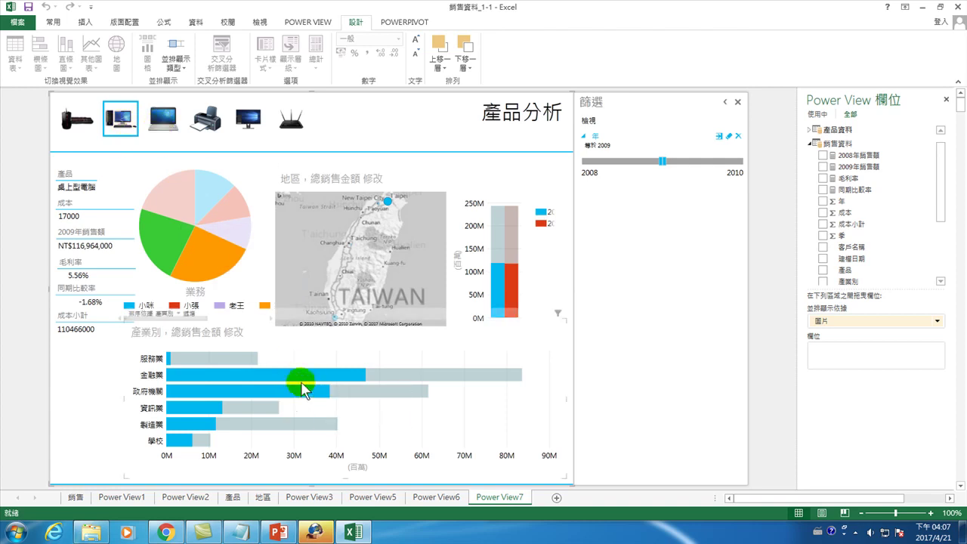